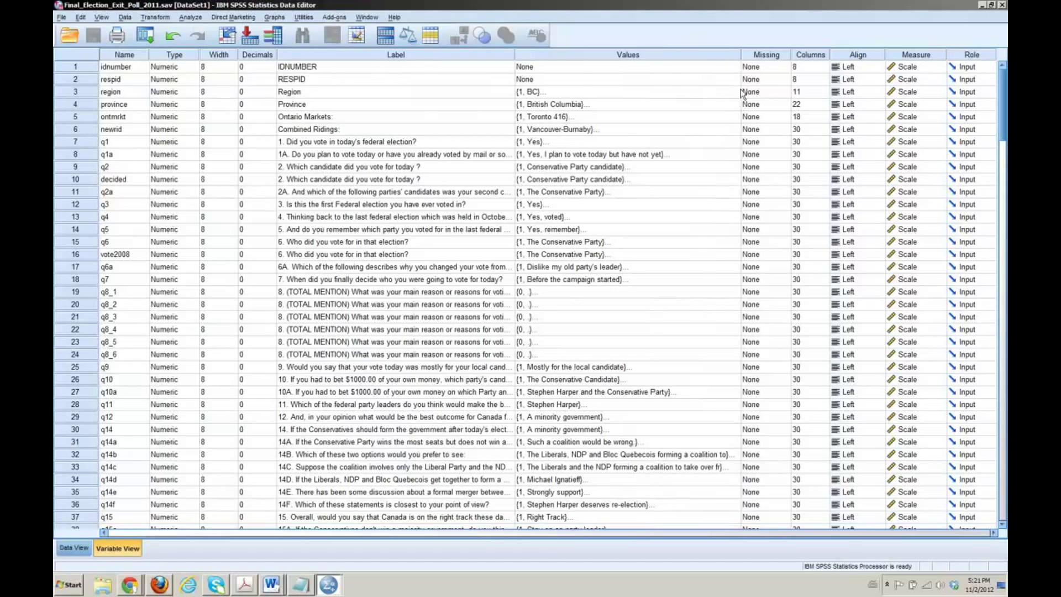
- Scroll the variable list, check the q24a question's label, and select ConVote
scroll(740, 55, "down", 20)
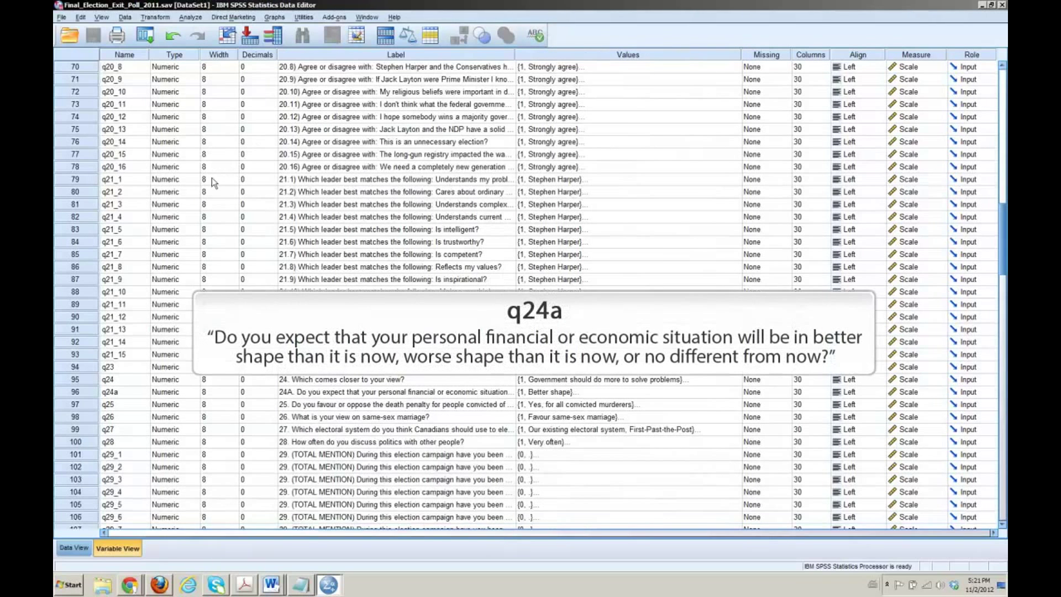
left_click(123, 392)
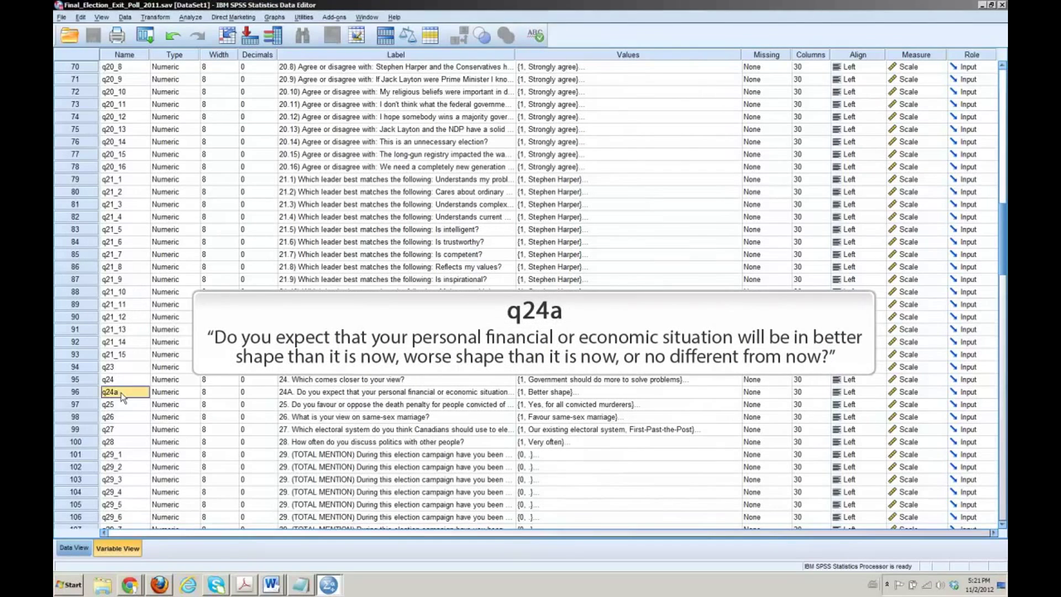
left_click(352, 393)
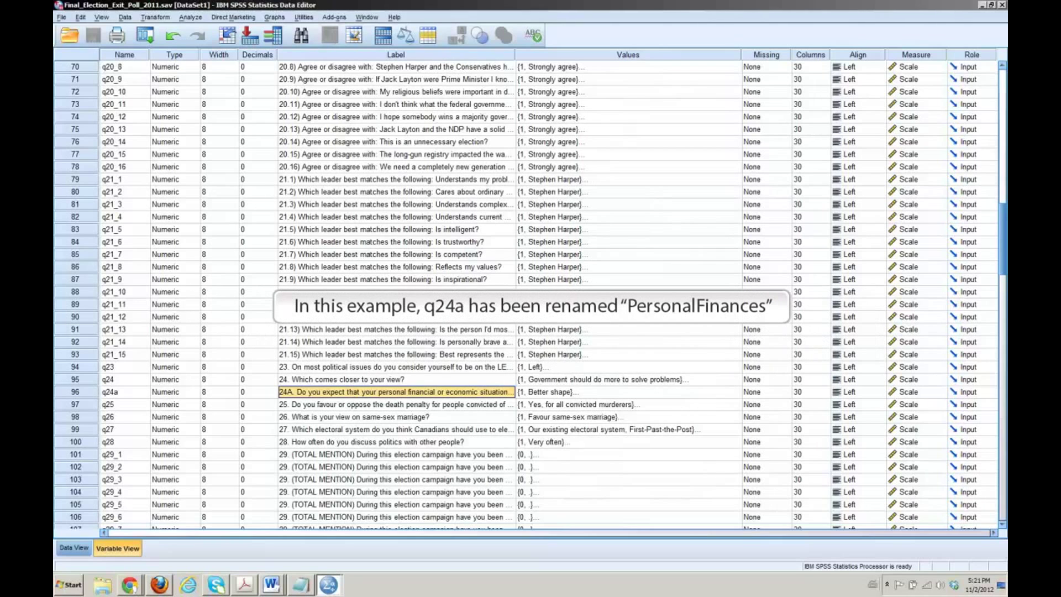
scroll(349, 395, "down", 11)
scroll(343, 390, "down", 20)
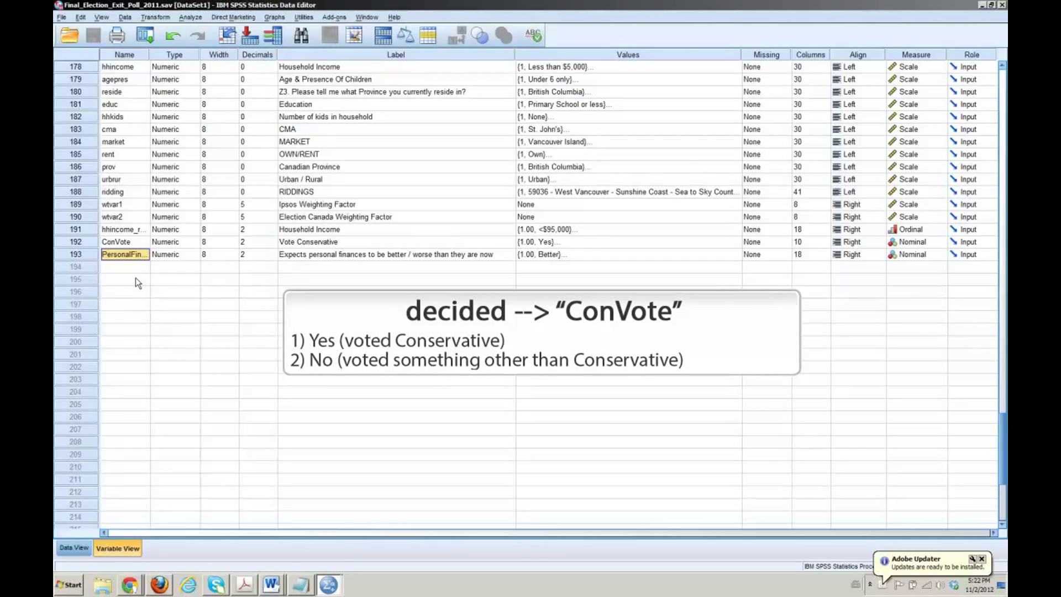
left_click(133, 243)
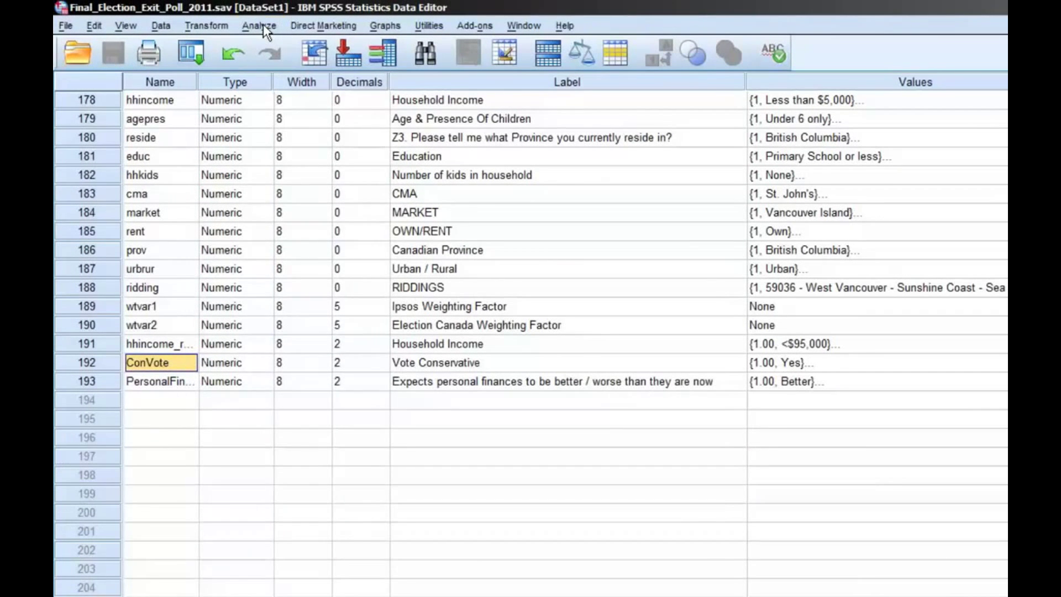
- Open Crosstabs with ConVote as the row variable and PersonalFinances as the column variable
left_click(264, 24)
mouse_move(291, 62)
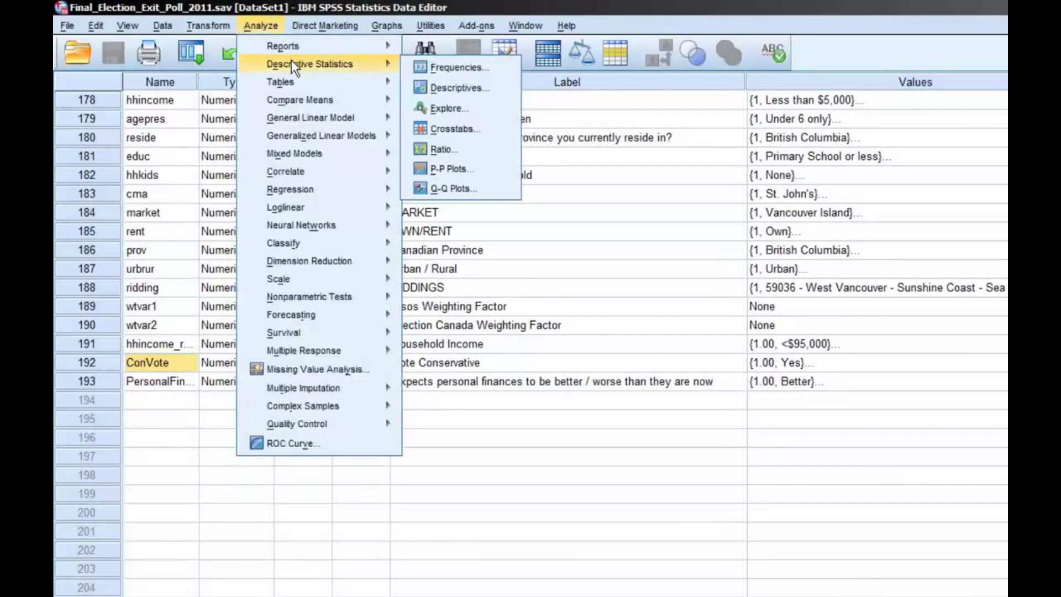
mouse_move(377, 66)
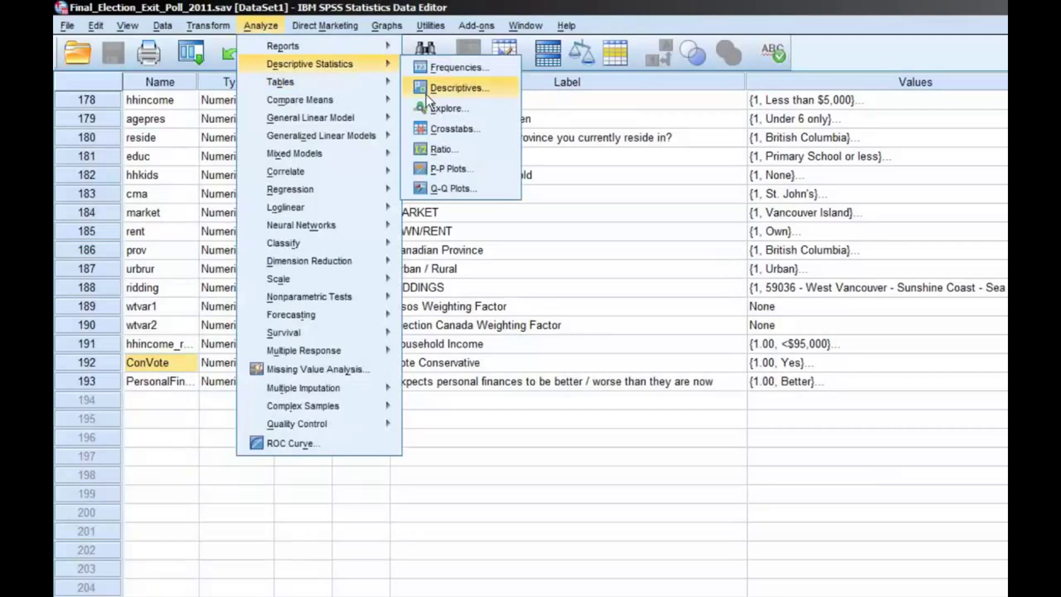
left_click(439, 129)
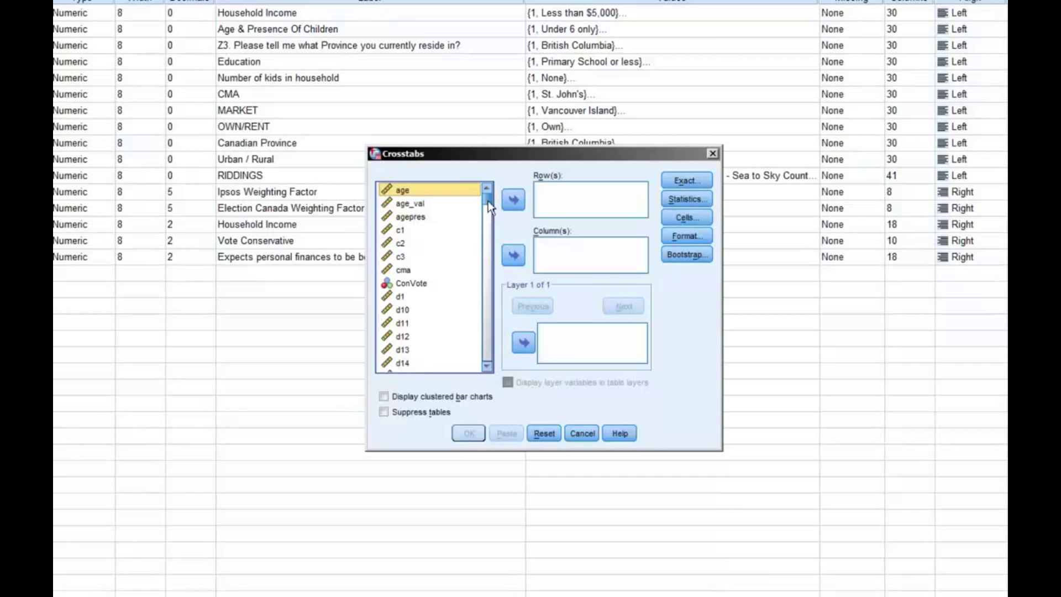
double_click(412, 281)
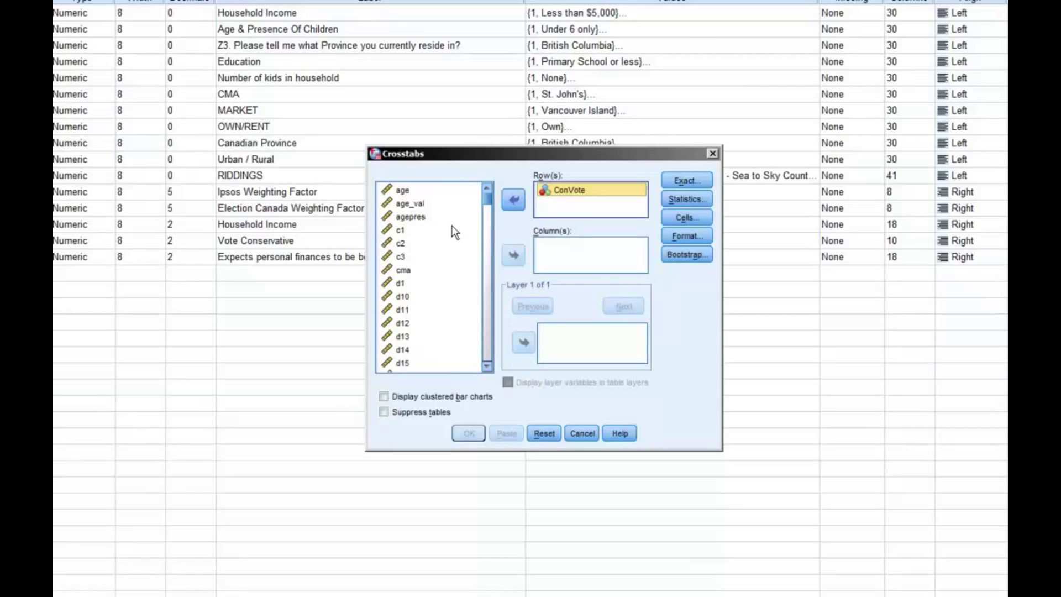
left_click(453, 205)
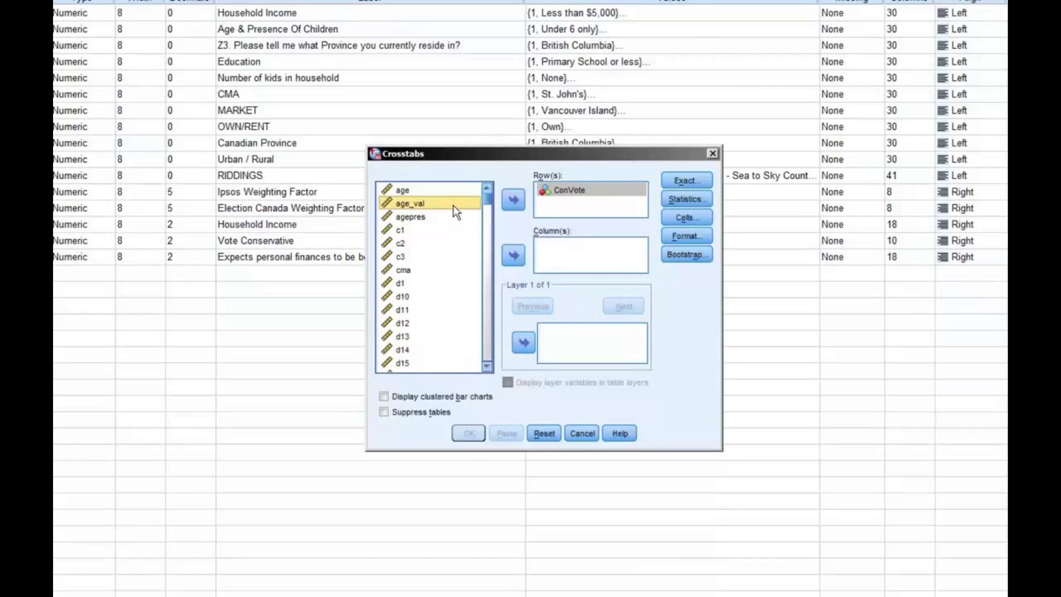
key("p")
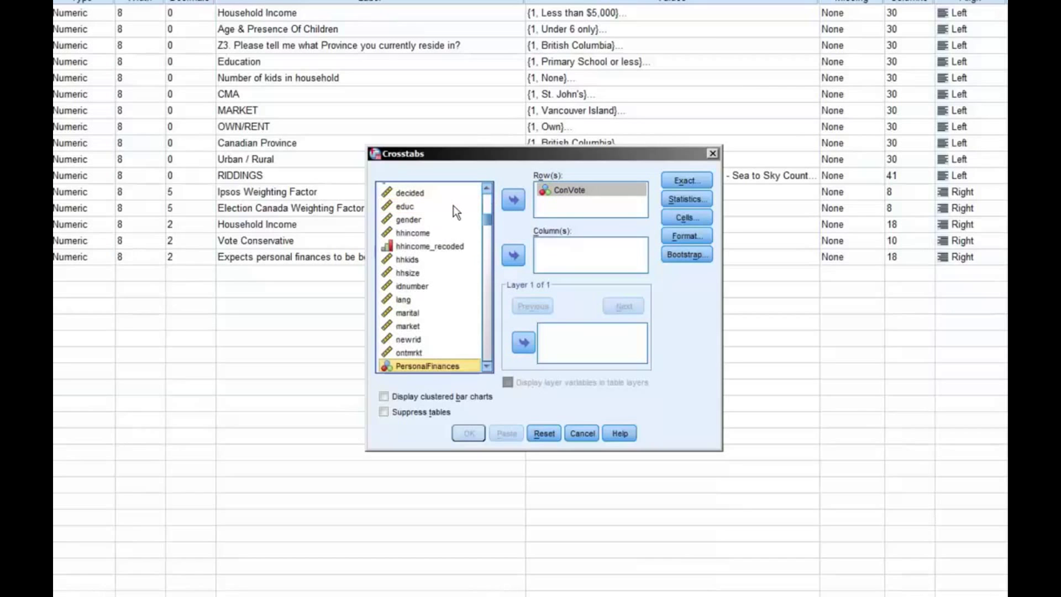
left_click(515, 255)
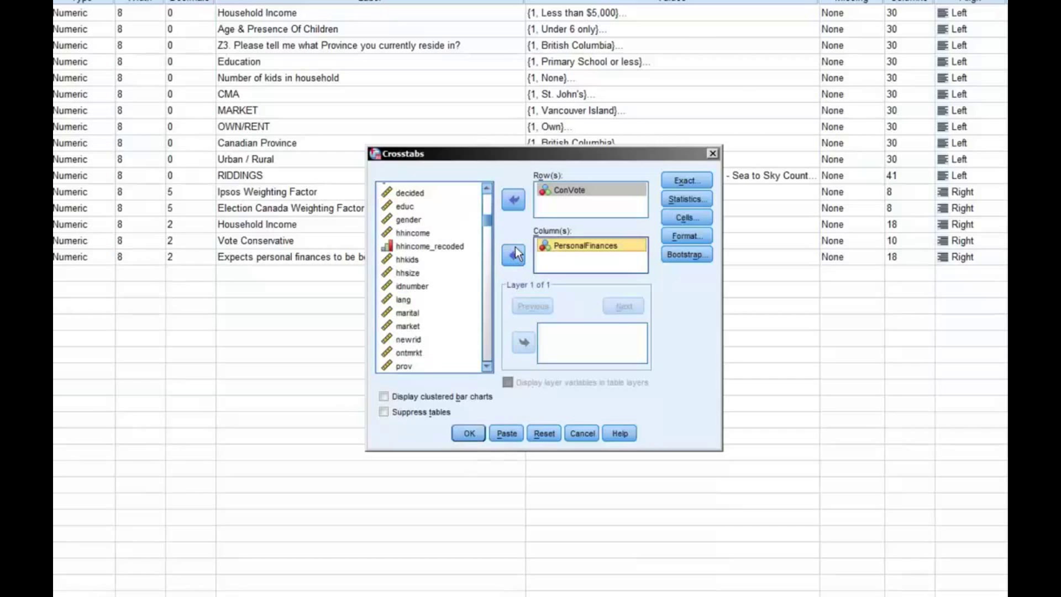
- Add column percentages to the cells and run the ConVote by PersonalFinances crosstab
left_click(691, 216)
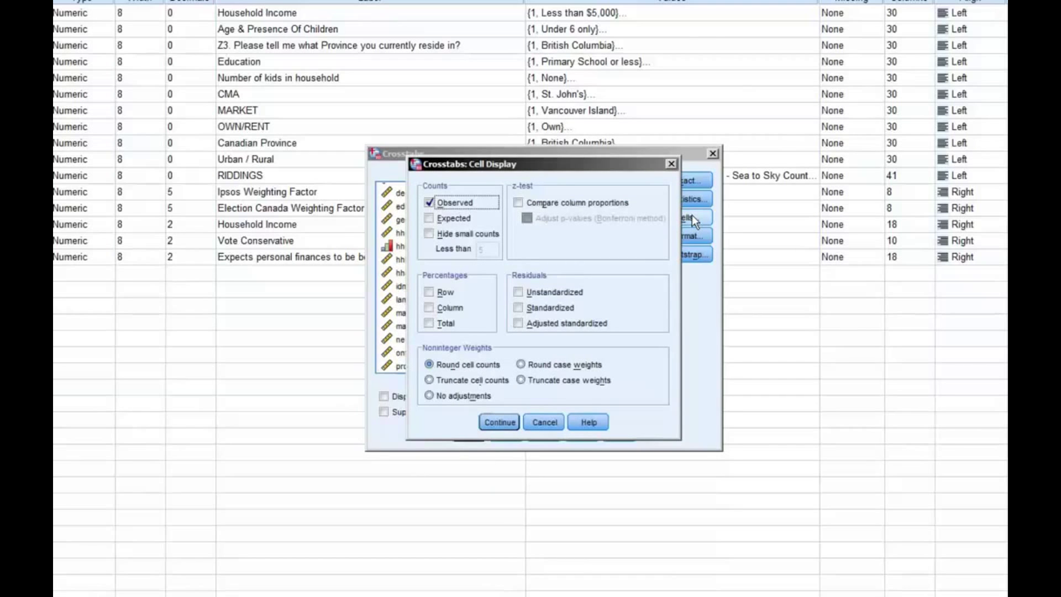
left_click(430, 308)
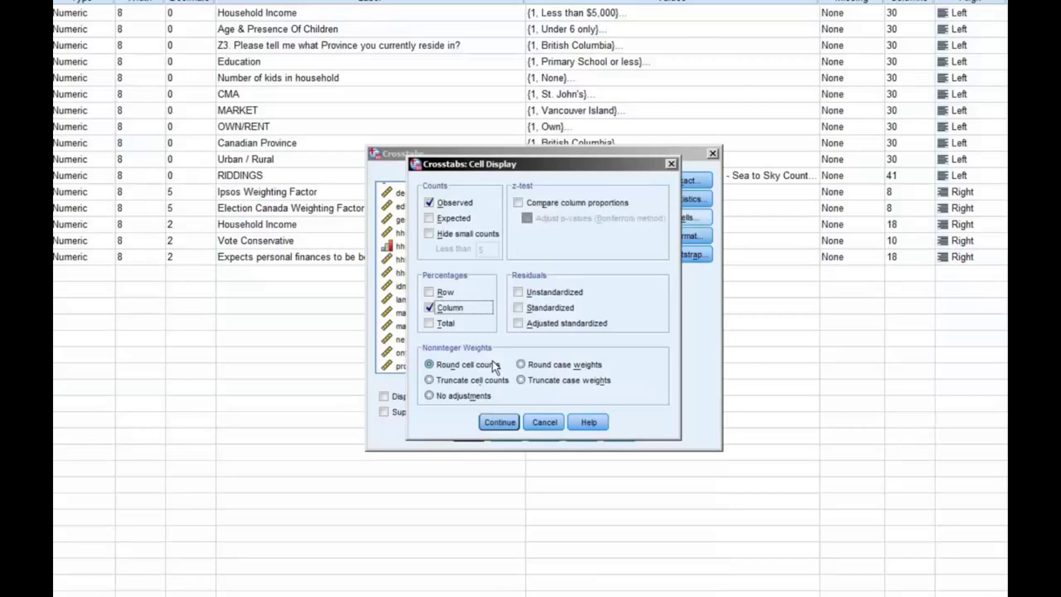
left_click(500, 423)
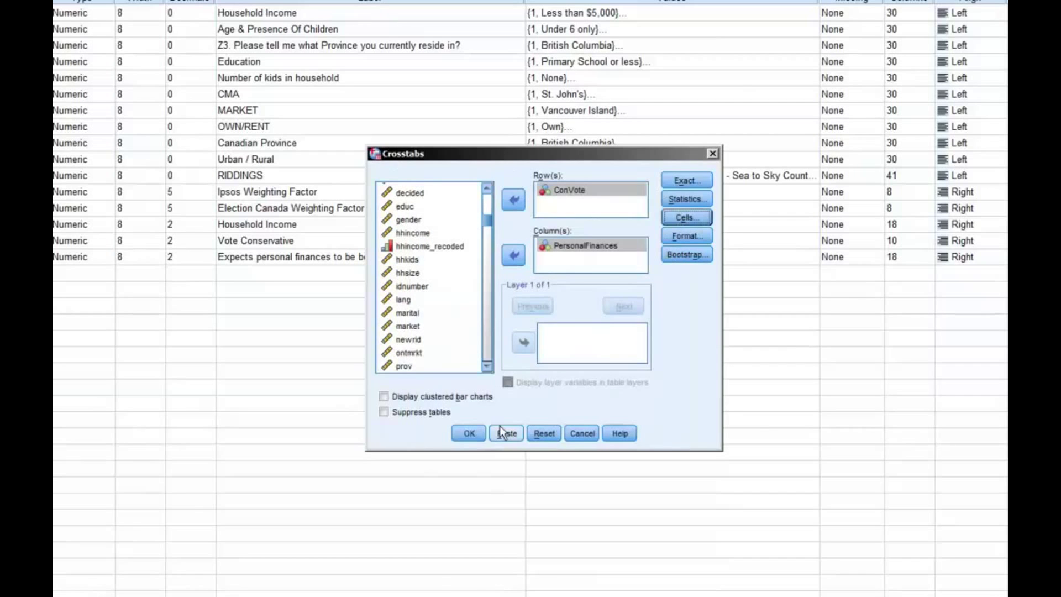
left_click(470, 434)
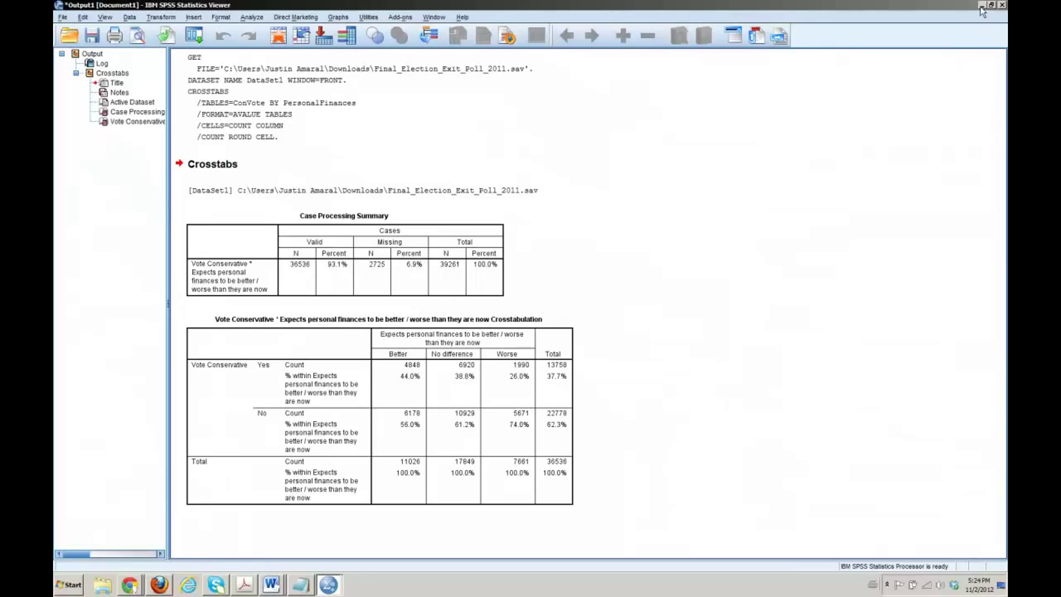
- Reopen Crosstabs, still holding ConVote in rows and PersonalFinances in columns
mouse_move(212, 40)
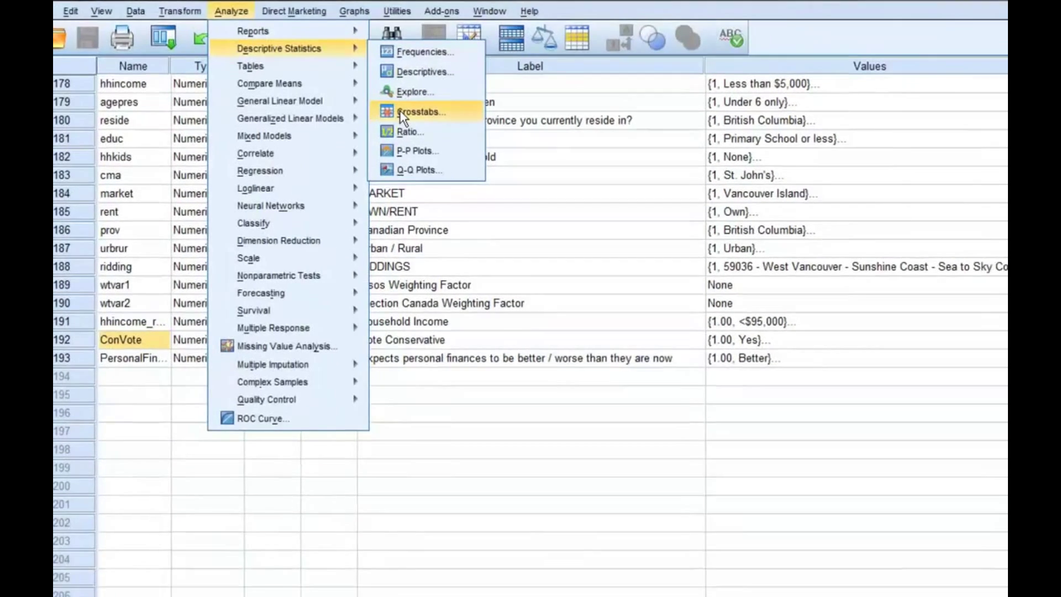
left_click(437, 128)
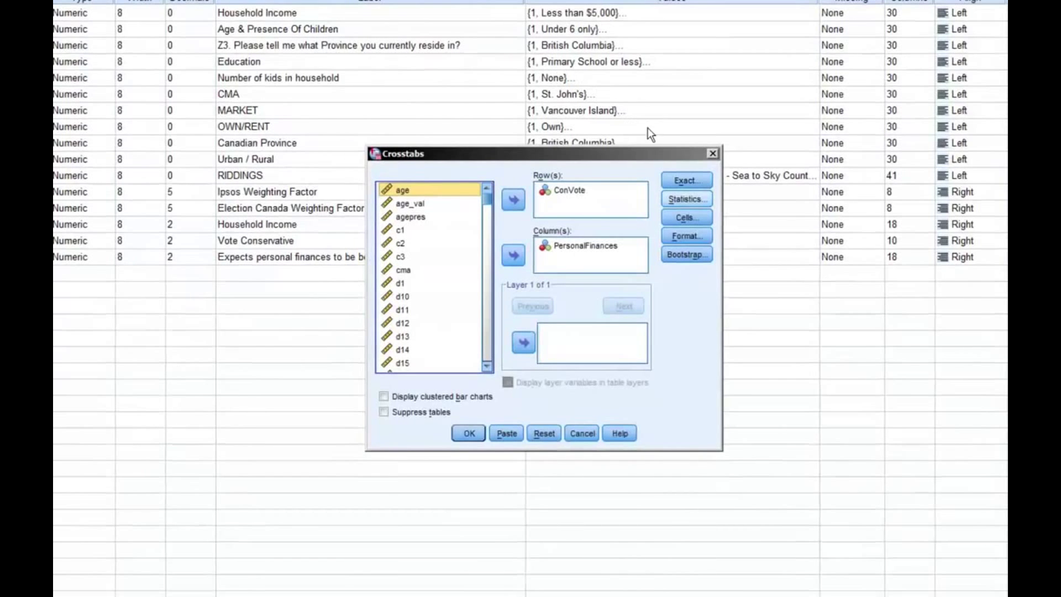
- Request chi-square and Kendall's tau-c and rerun, giving Pearson 641.807 and tau-c .129
left_click(674, 199)
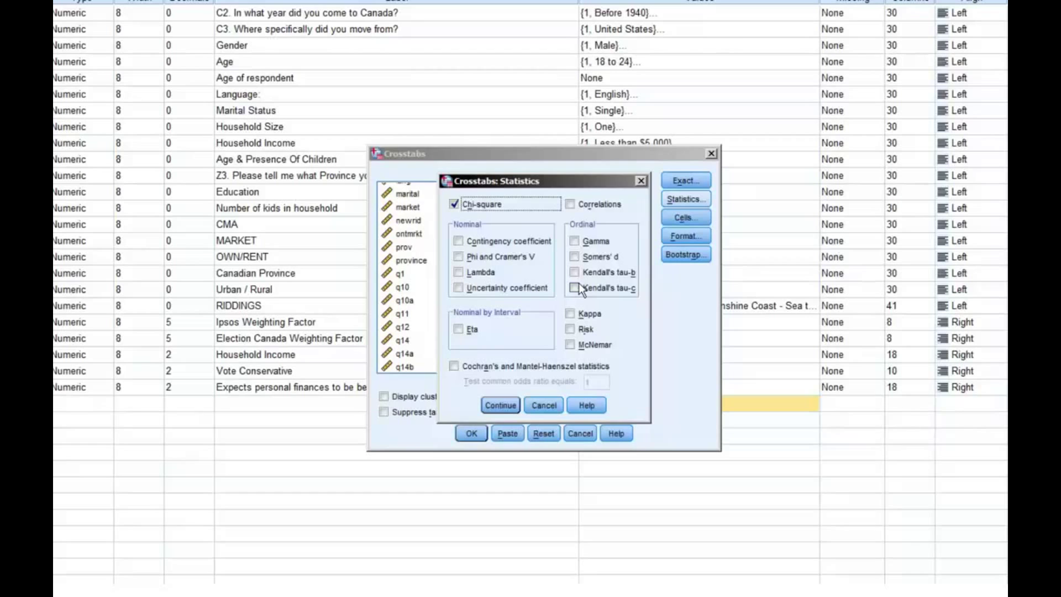
left_click(575, 289)
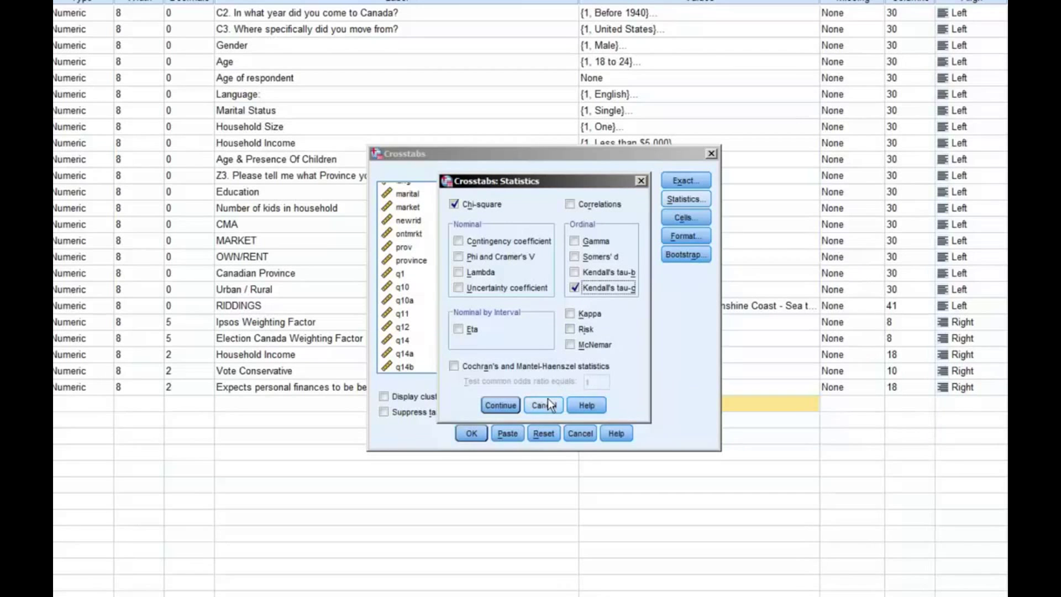
left_click(507, 405)
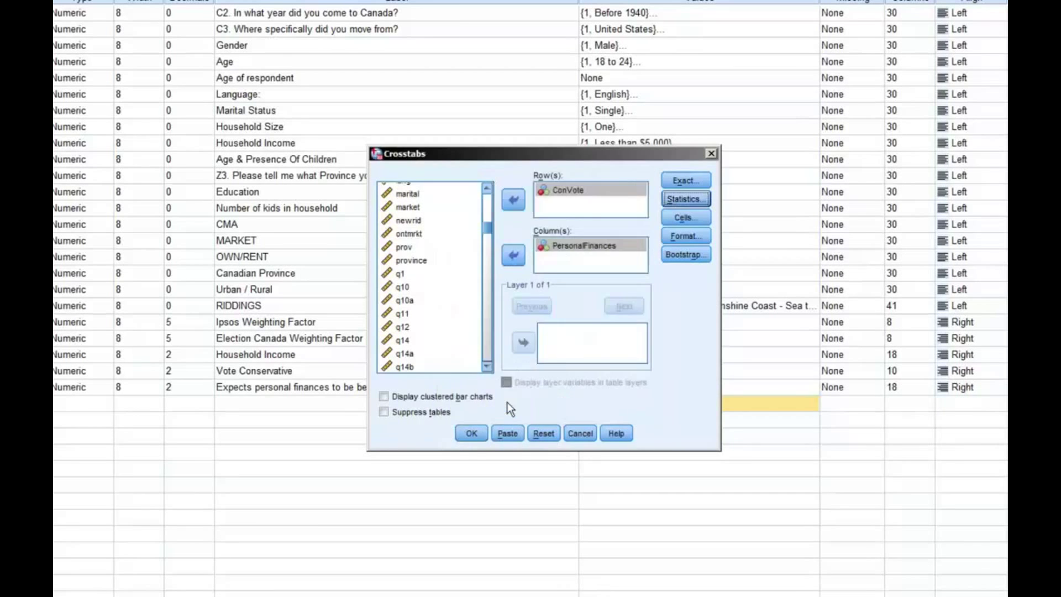
left_click(469, 434)
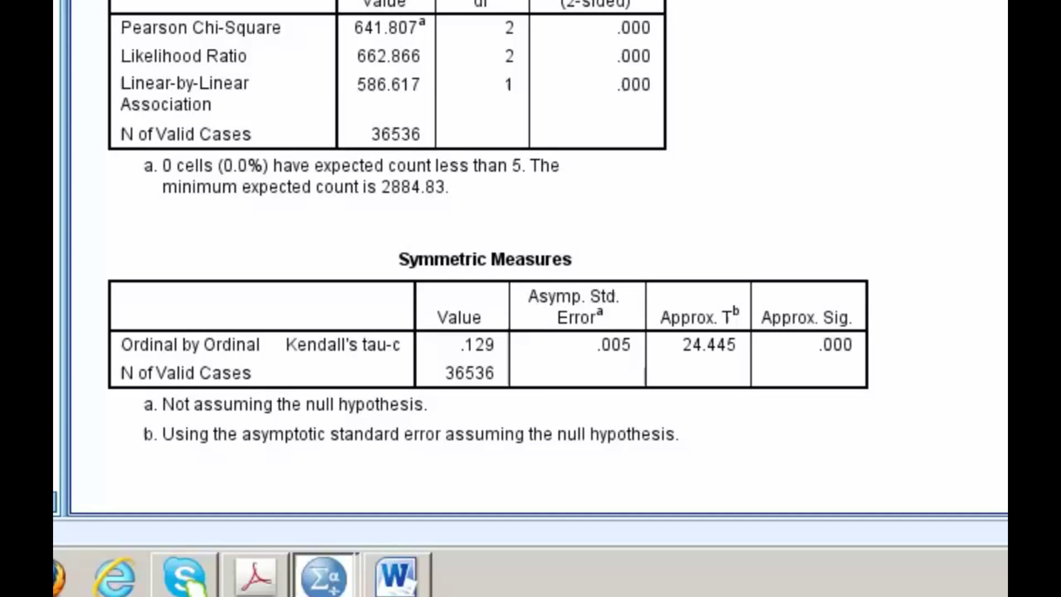
- Select the Symmetric Measures table, then return to the Data Editor's variable list
left_click(773, 374)
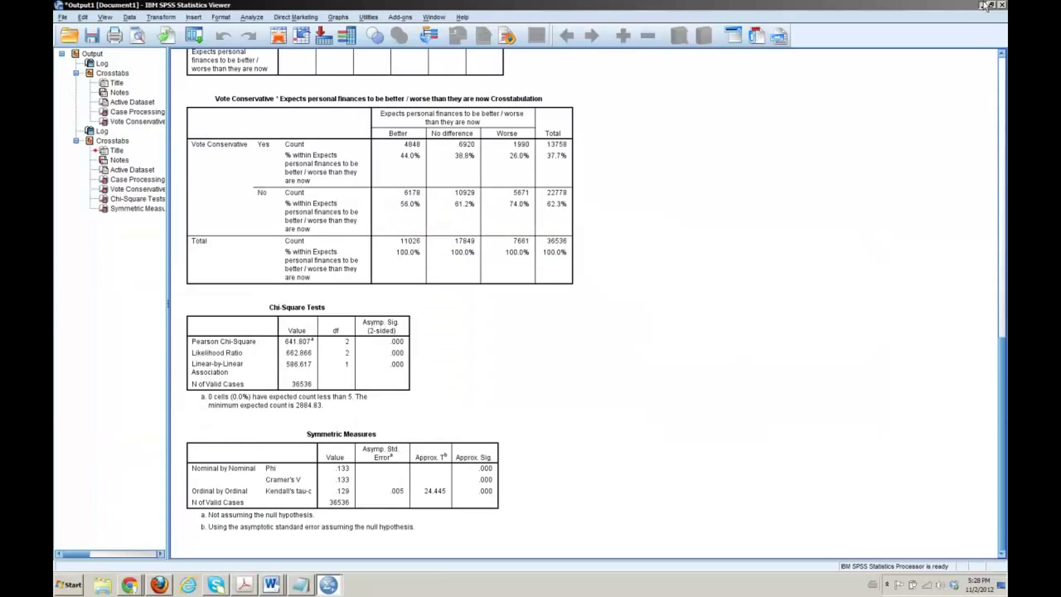
key("alt+Tab")
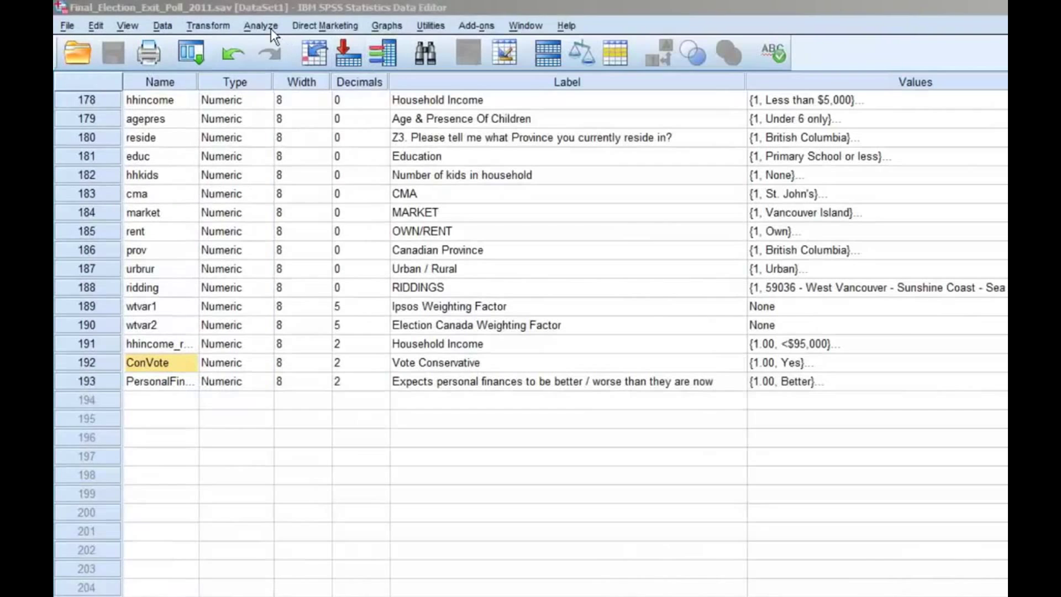
- Add hhincome_recoded as the Crosstabs layer variable and rerun the analysis
left_click(198, 18)
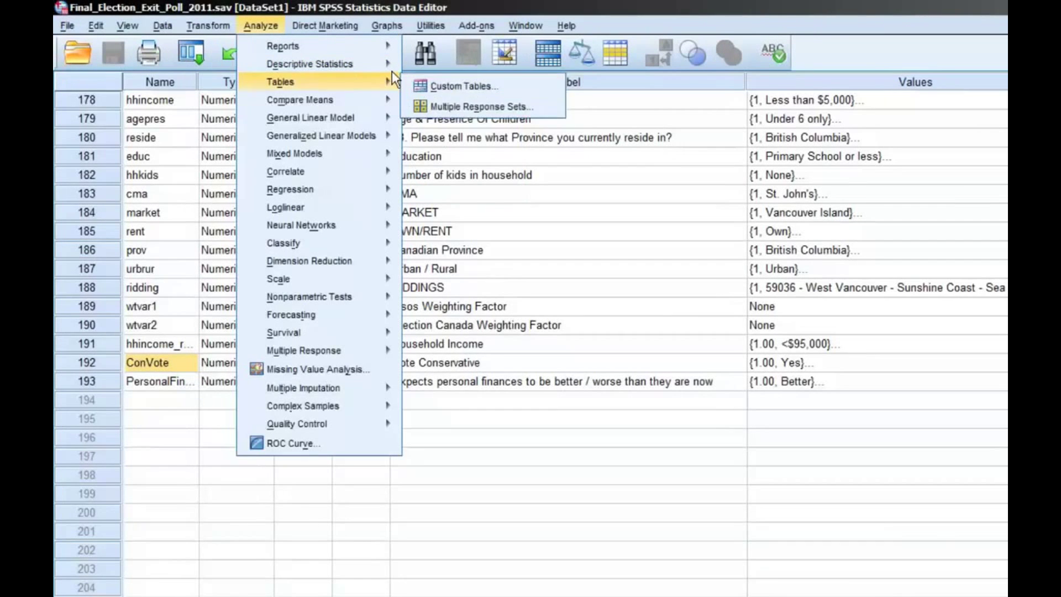
mouse_move(332, 63)
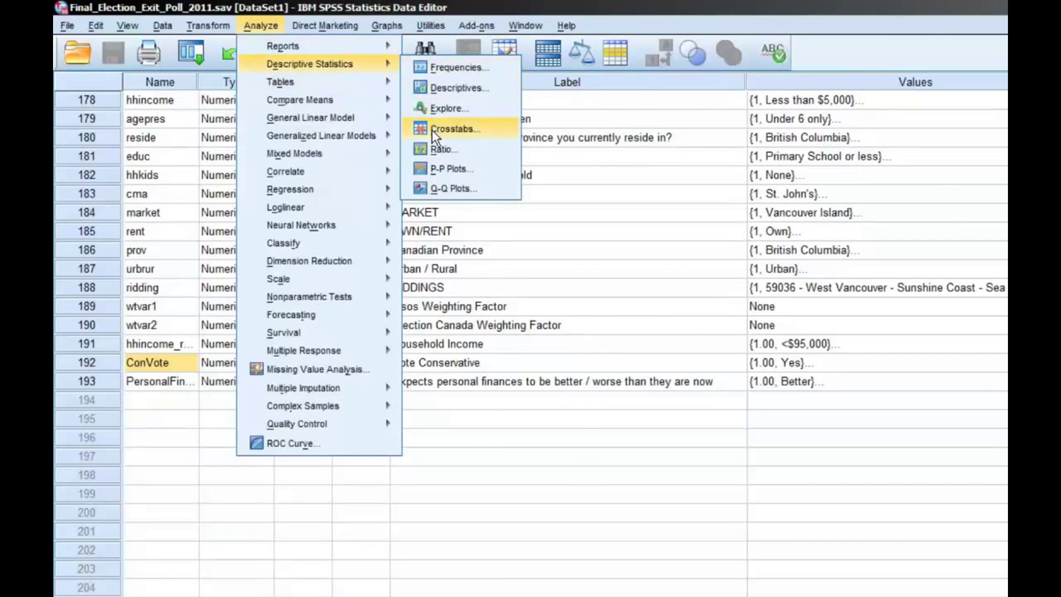
left_click(452, 128)
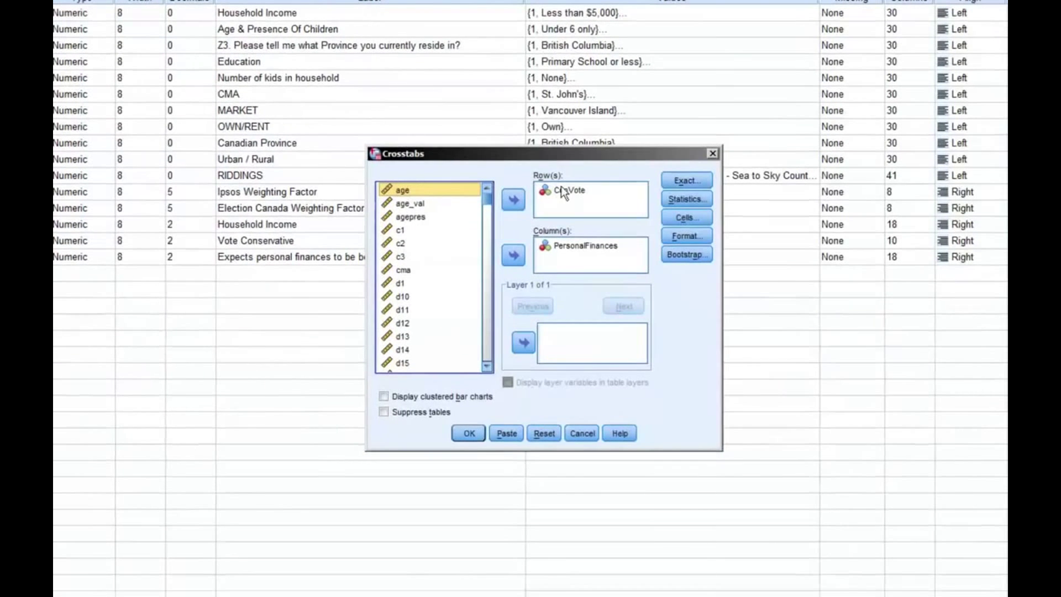
left_click(563, 191)
key("h")
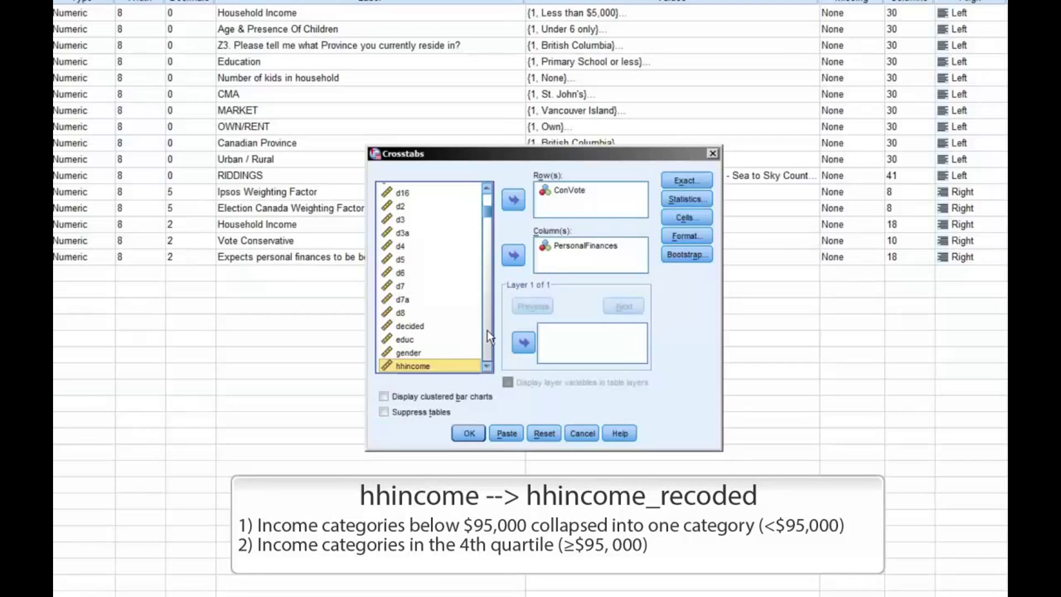
left_click(489, 368)
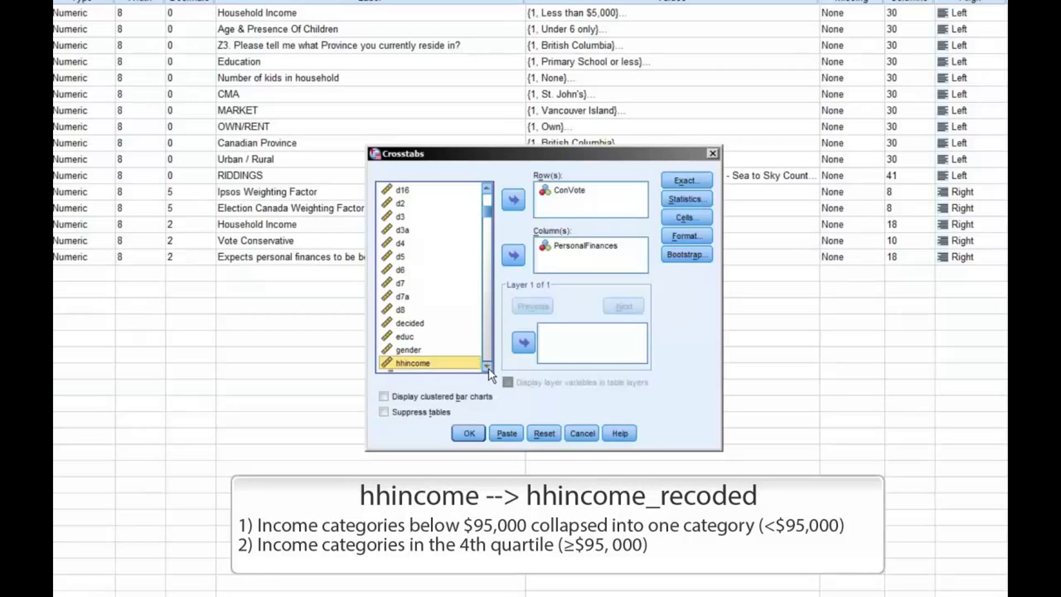
left_click(488, 370)
left_click(450, 351)
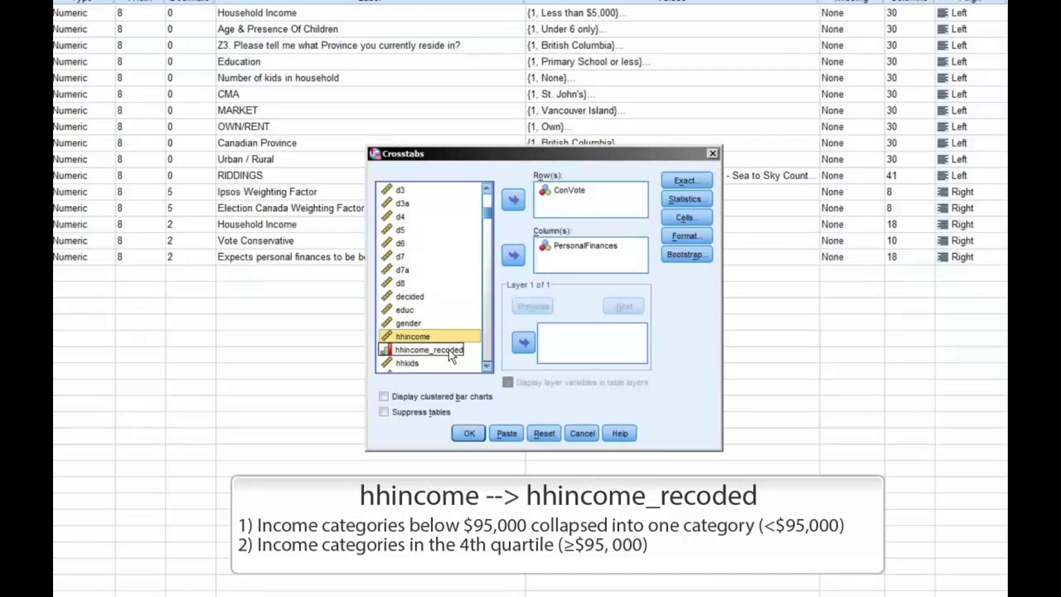
left_click(449, 349)
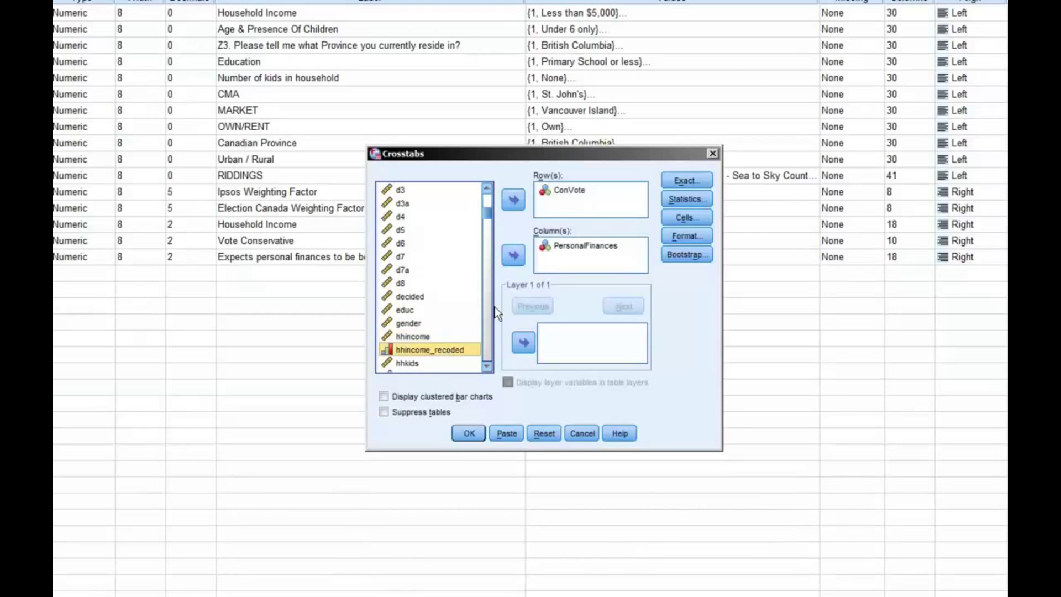
left_click(523, 343)
left_click(470, 434)
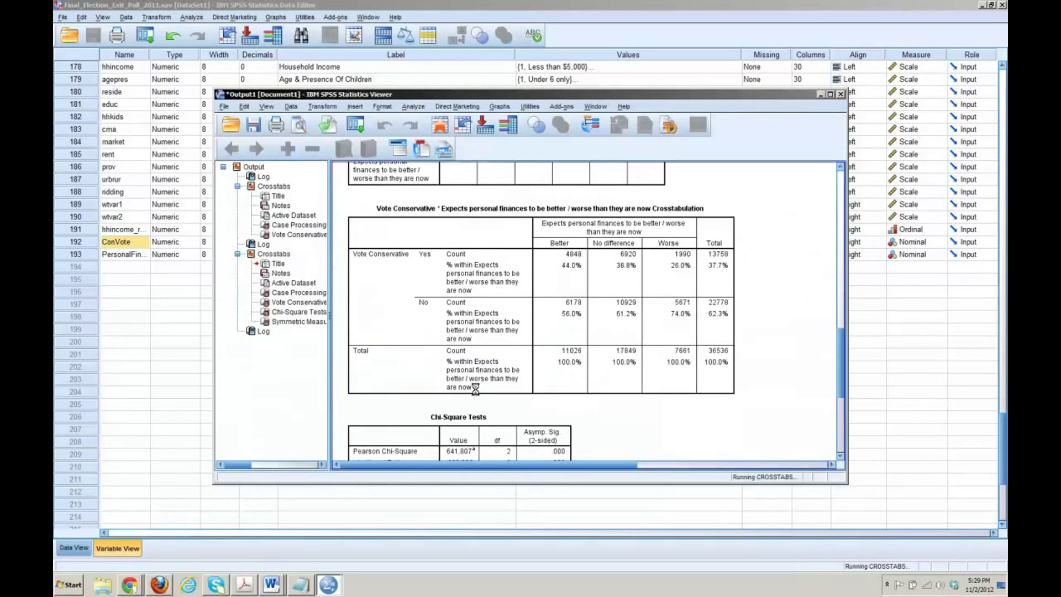
- Maximize the Output Viewer and review layered results: tau-c .115 below $95,000, .162 above
left_click(831, 95)
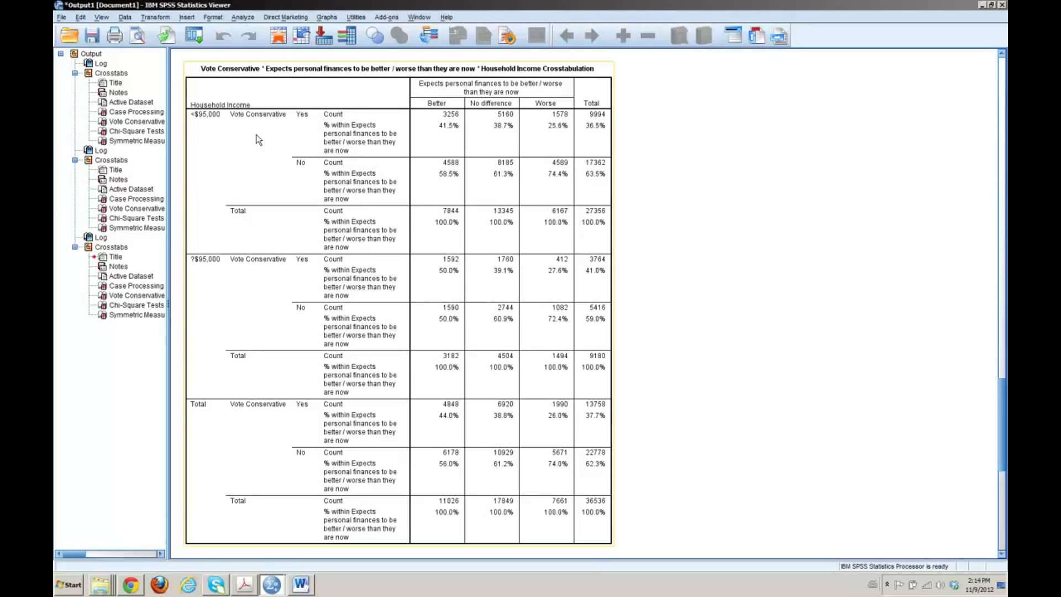
scroll(760, 208, "down", 10)
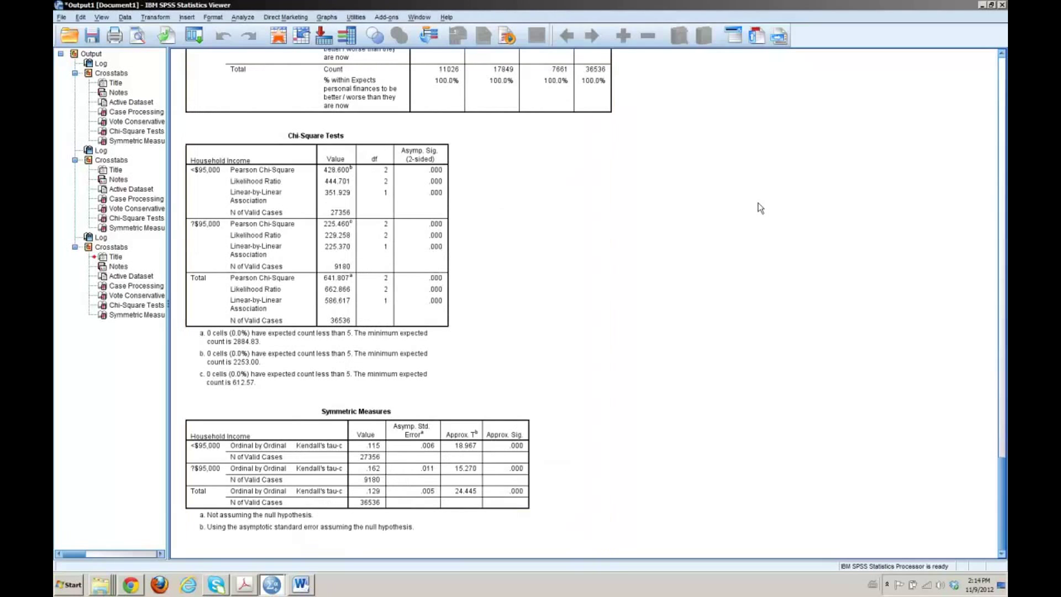